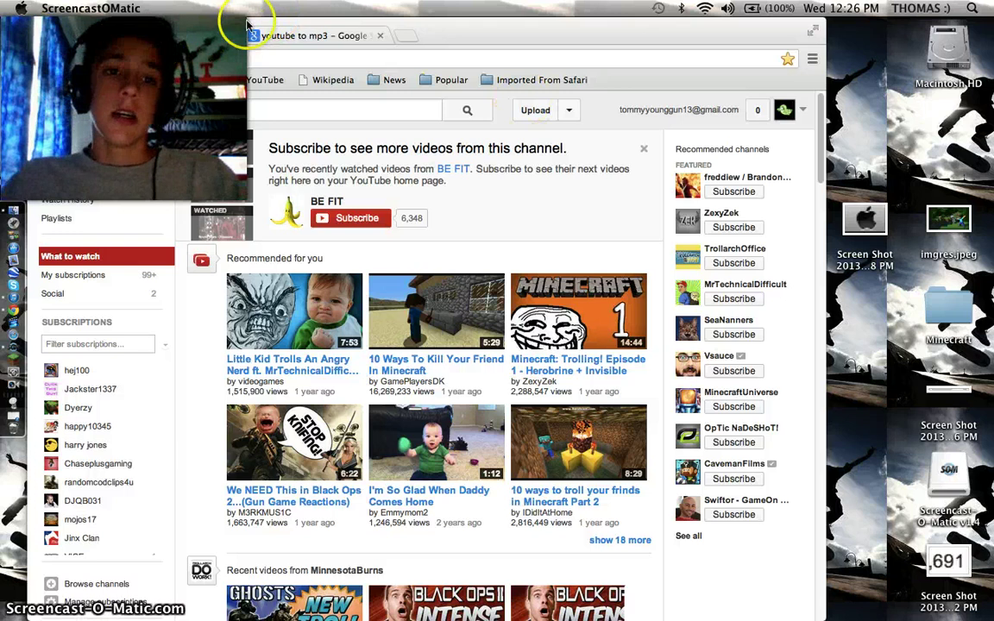
Open the YouTube to mp3 Converter site from the Google results and clear its video address field
left_click(497, 52)
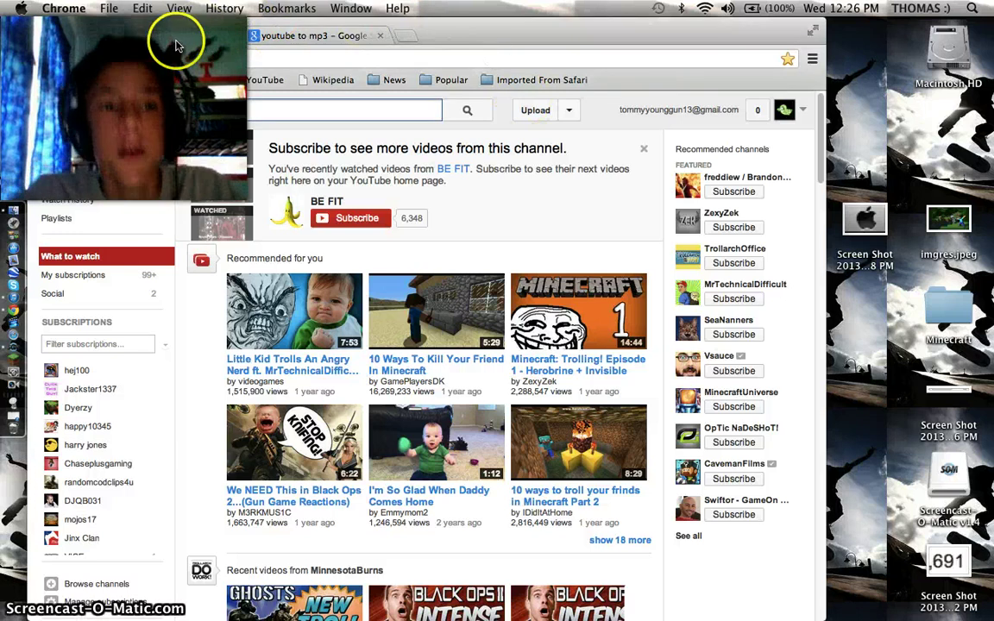
left_click(301, 39)
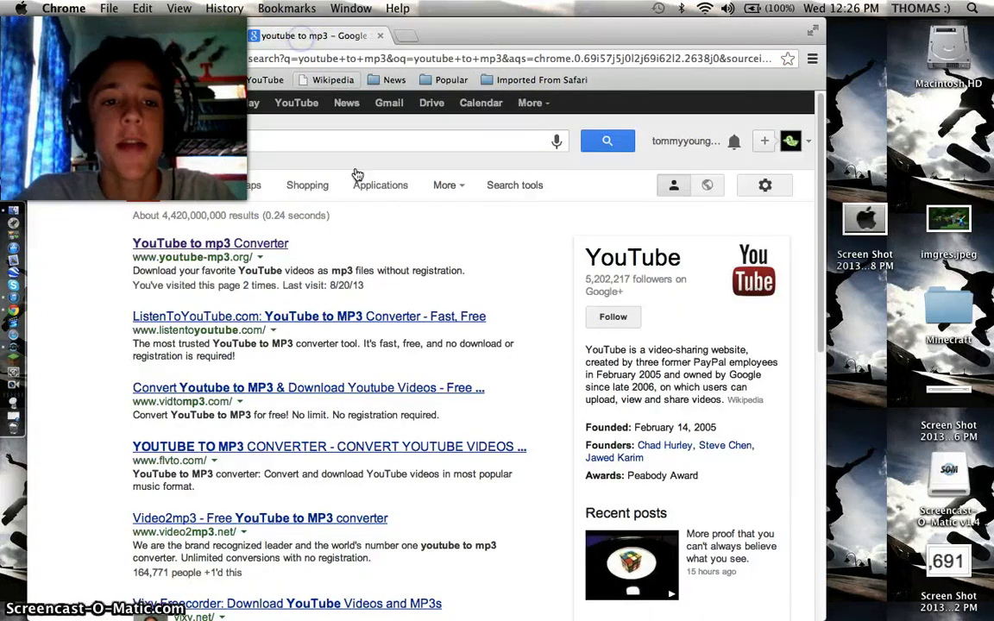
left_click(234, 245)
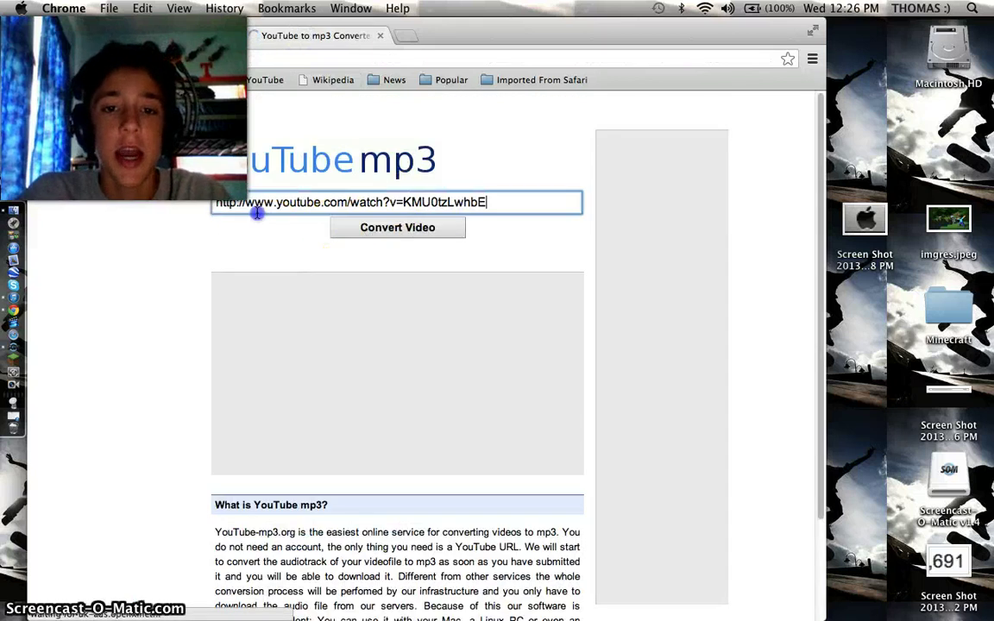
left_click_drag(255, 215, 488, 211)
key("BackSpace")
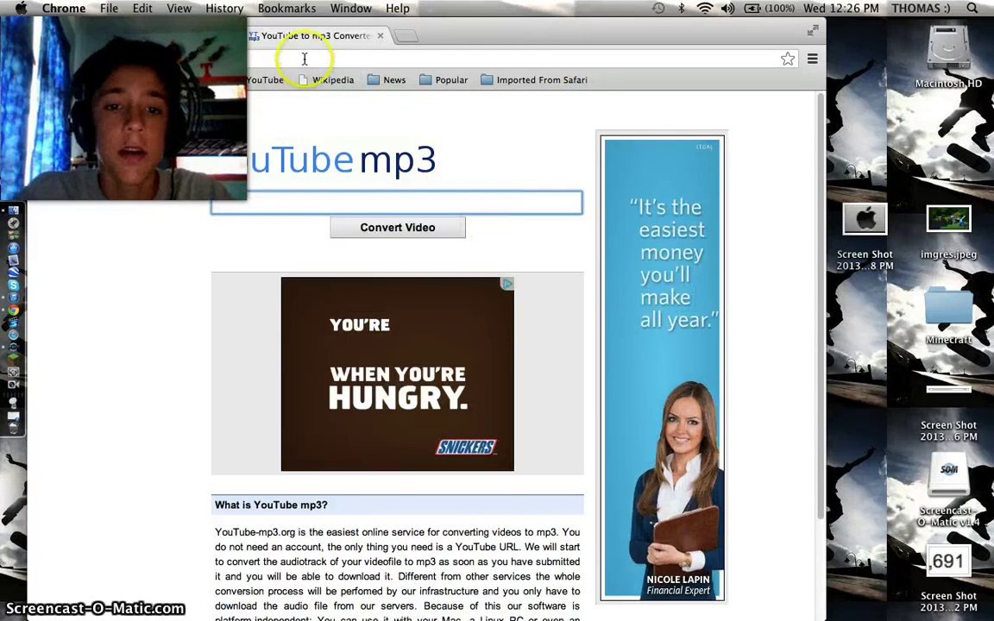
Search YouTube for "try pink lyrics" and open the "P!nk - Try" video by PinkVEVO
left_click(192, 37)
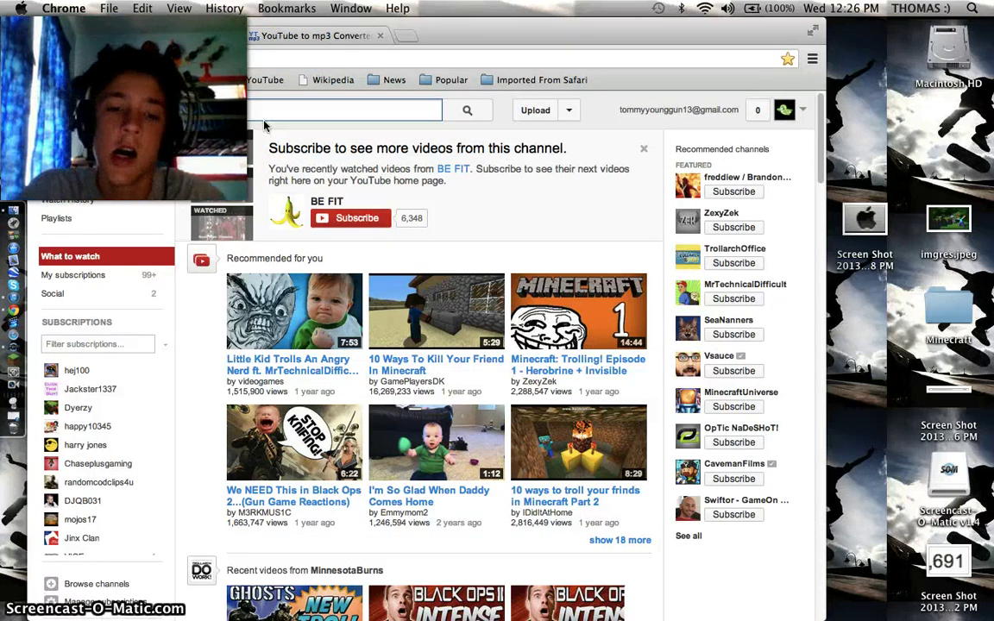
type("try")
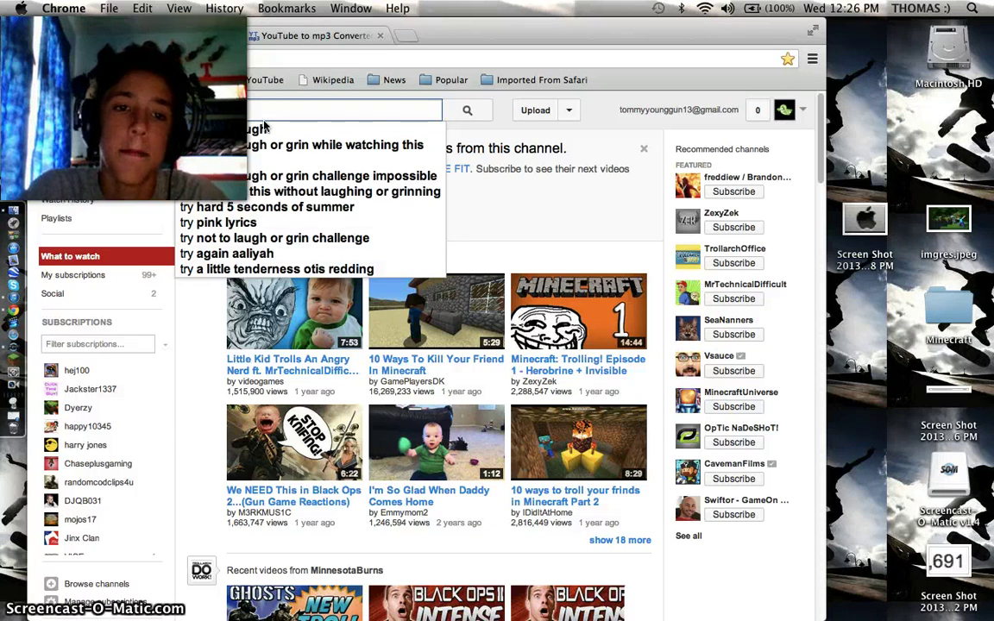
type("pink")
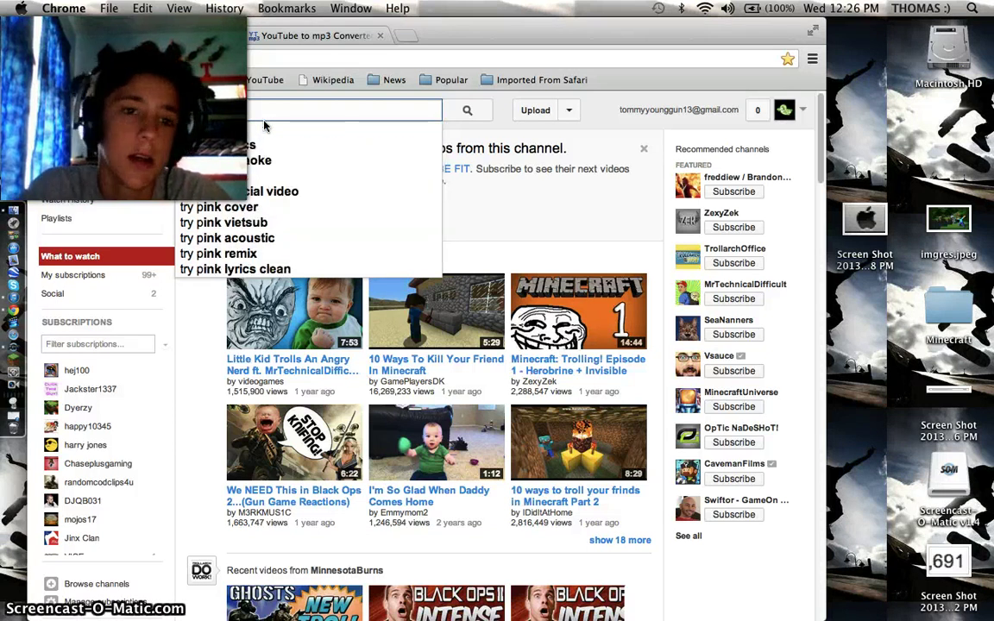
left_click(278, 146)
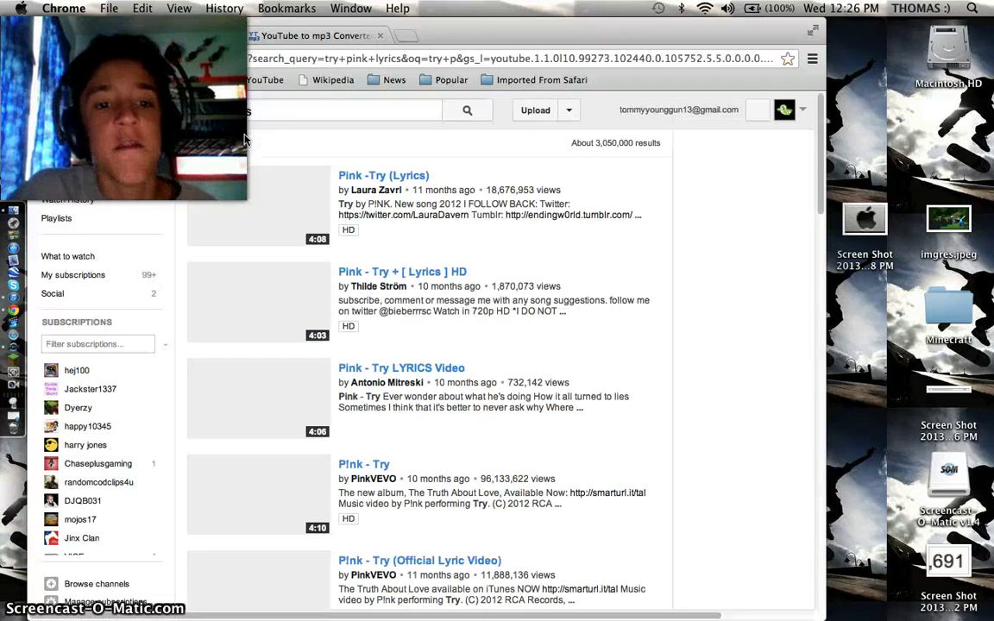
left_click(292, 489)
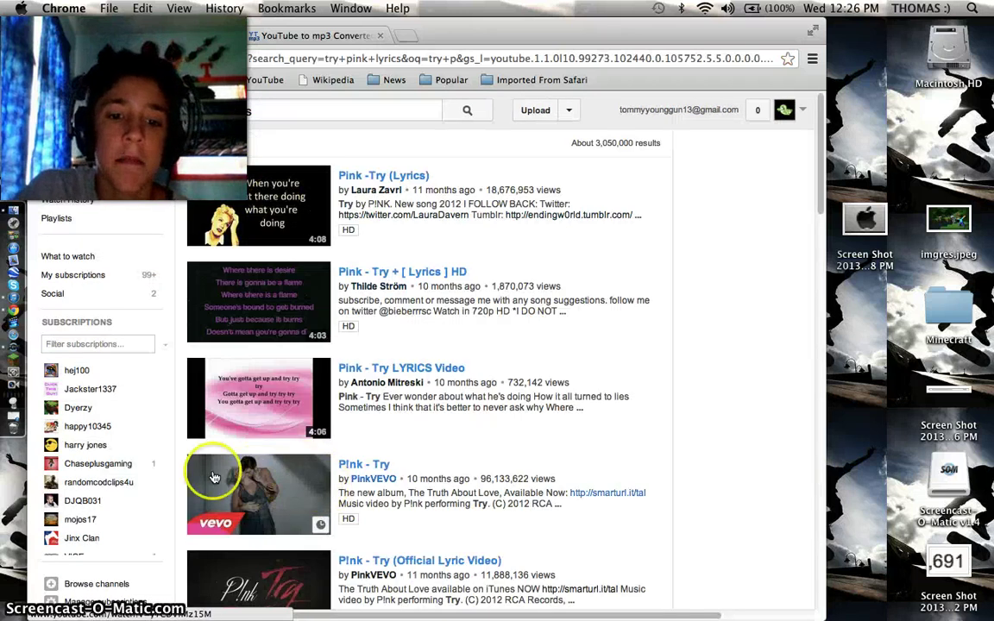
left_click(294, 487)
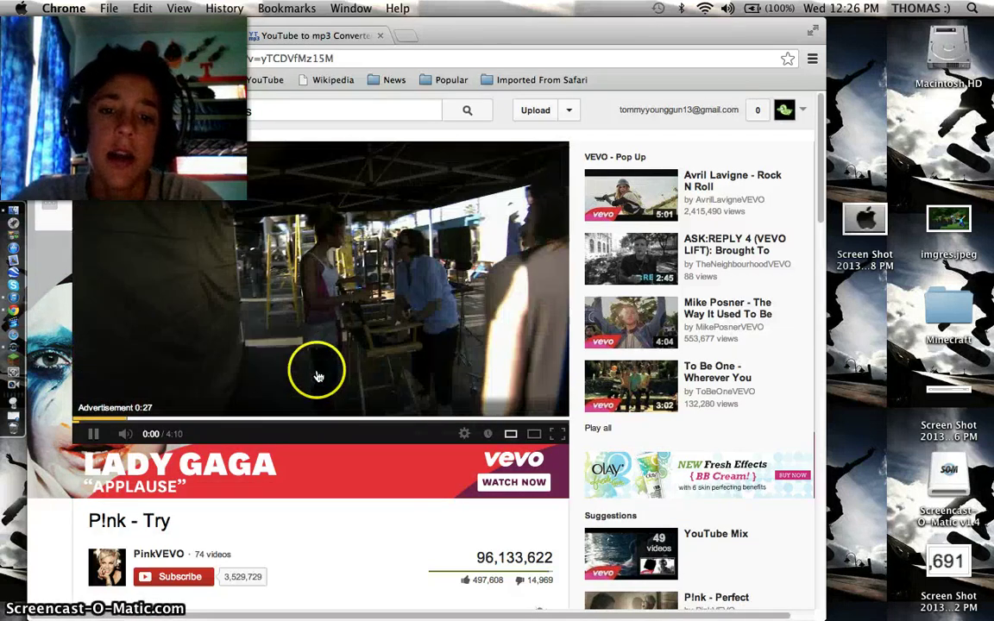
Adjust the system volume while the "P!nk - Try" video plays, and pause the video
key("XF86AudioRaiseVolume")
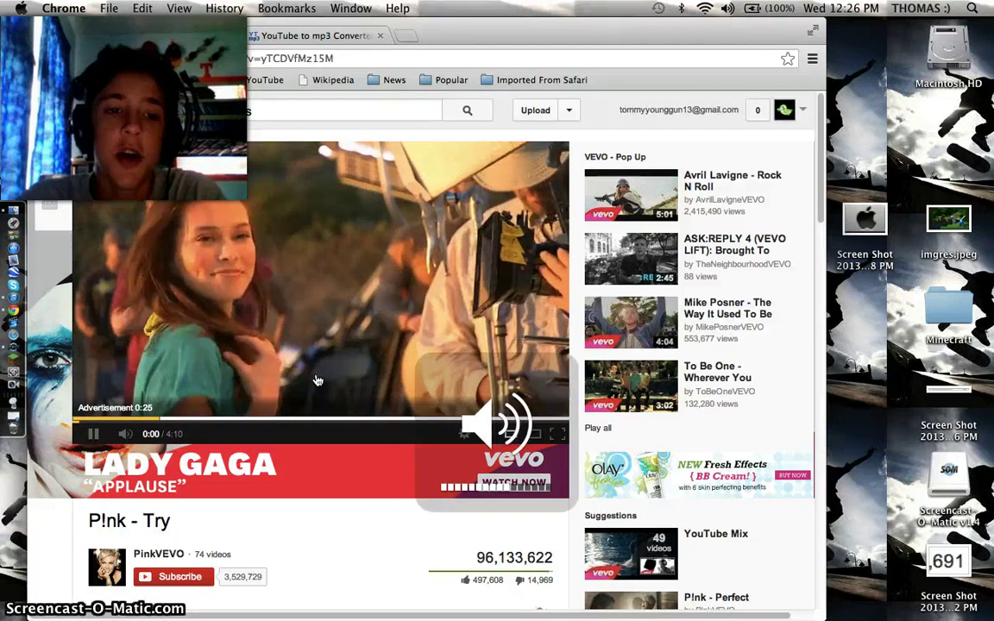
left_click(288, 369)
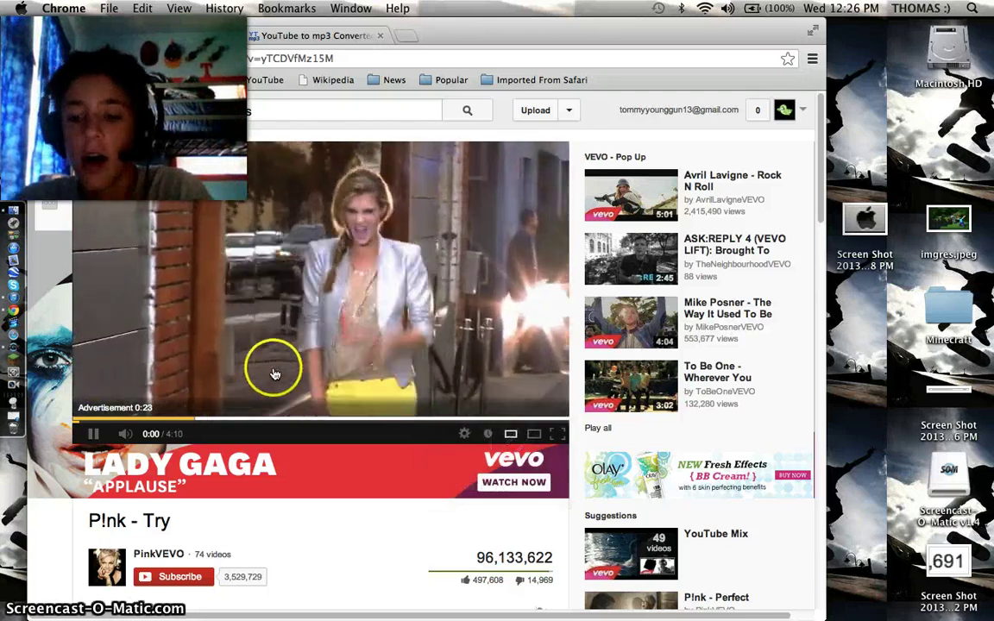
key("XF86AudioRaiseVolume")
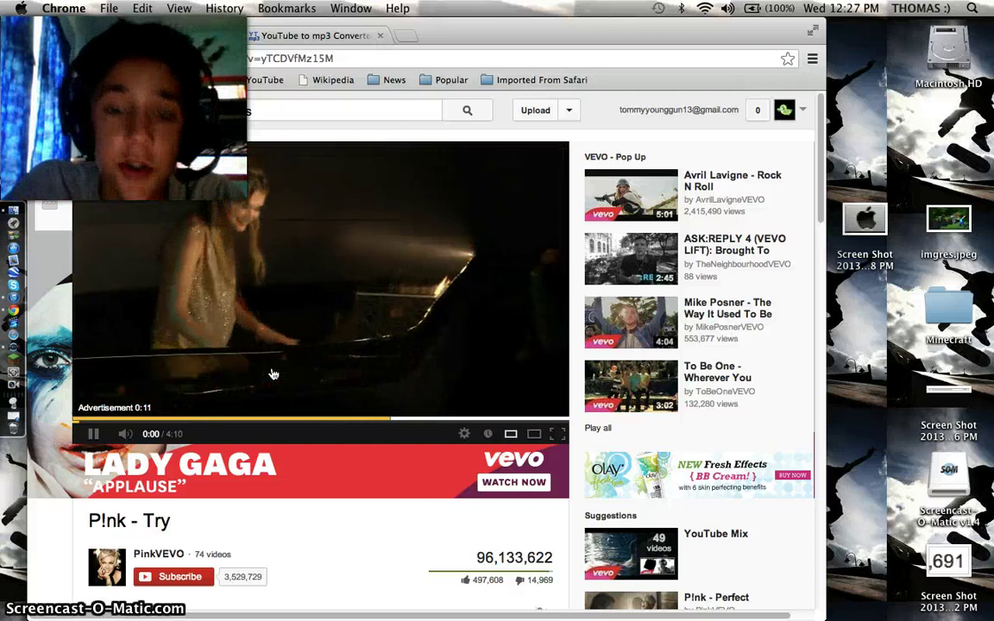
left_click(125, 423)
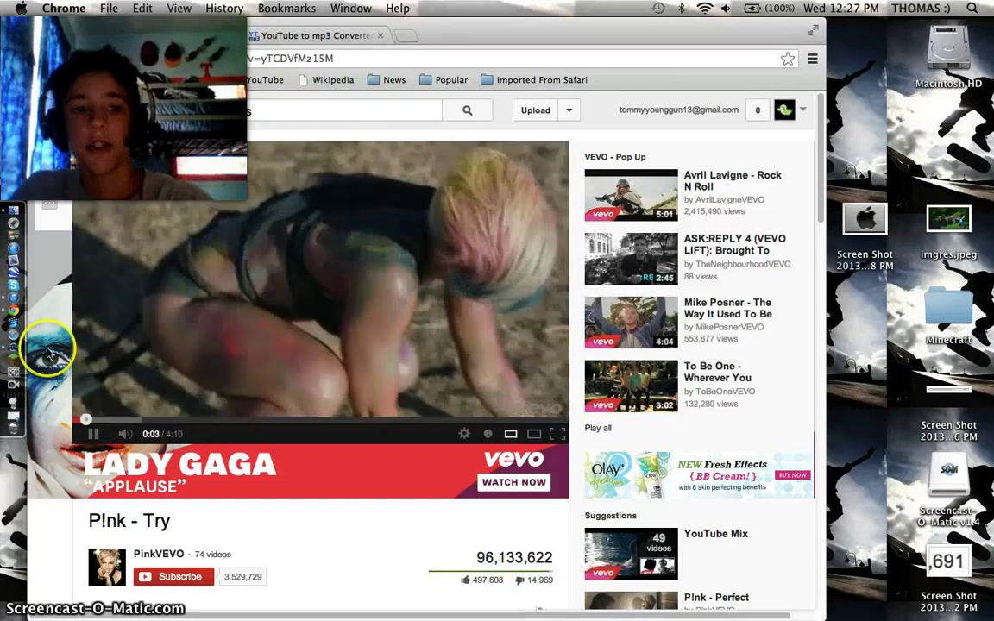
key("XF86AudioRaiseVolume")
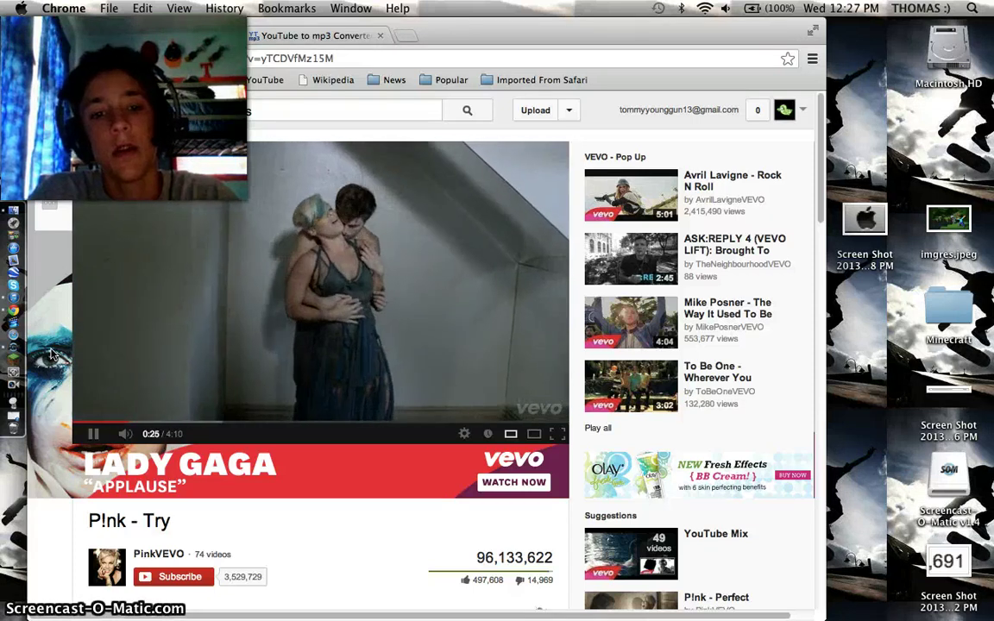
left_click(100, 275)
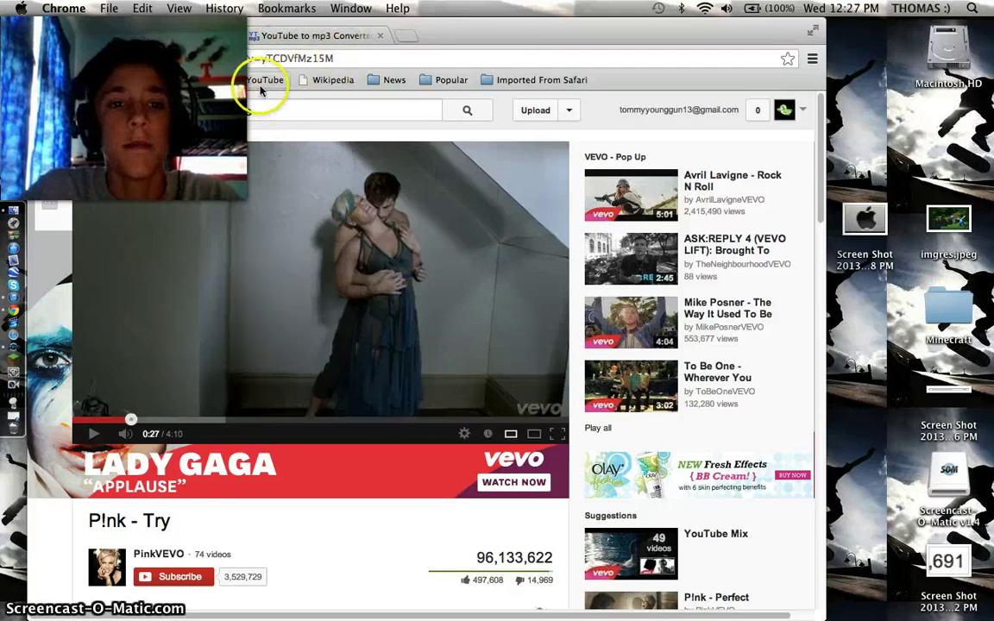
Copy the web address of the "P!nk - Try" video
left_click(377, 54)
key("super+c")
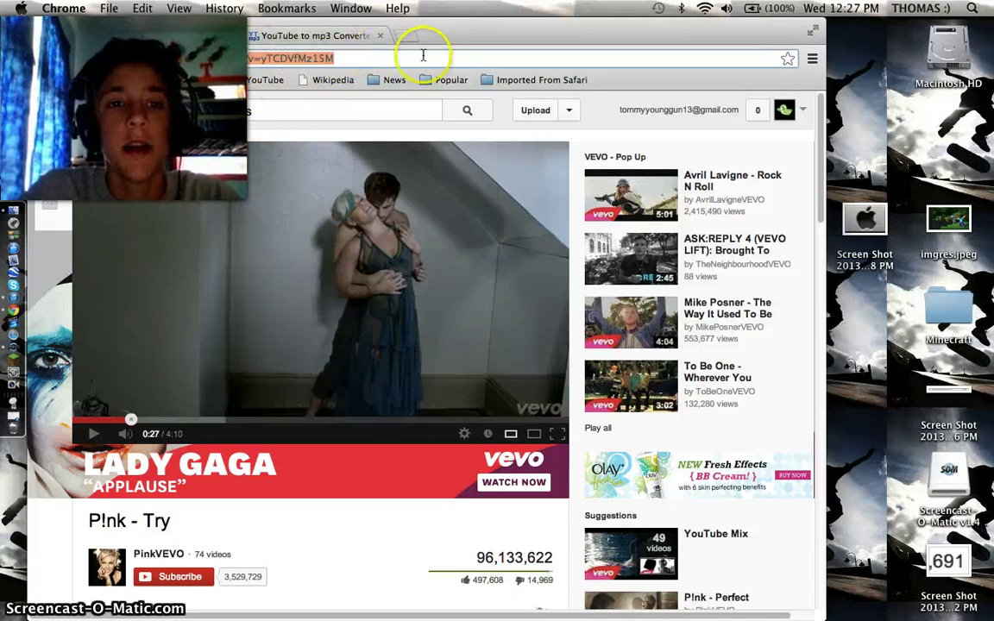
left_click(377, 58)
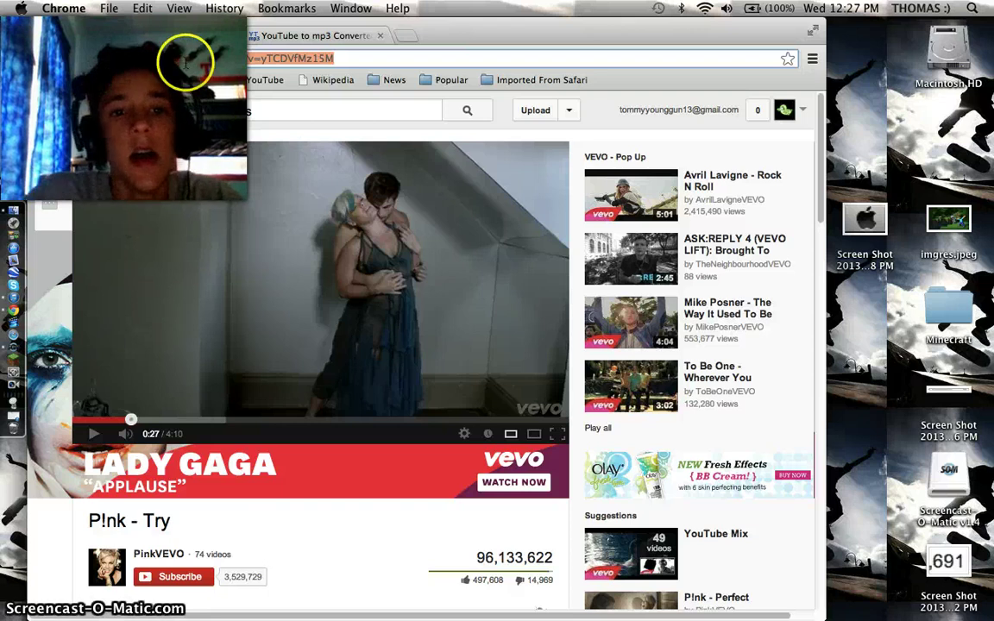
Paste the copied video address into the address field of the YouTube mp3 converter
left_click(291, 38)
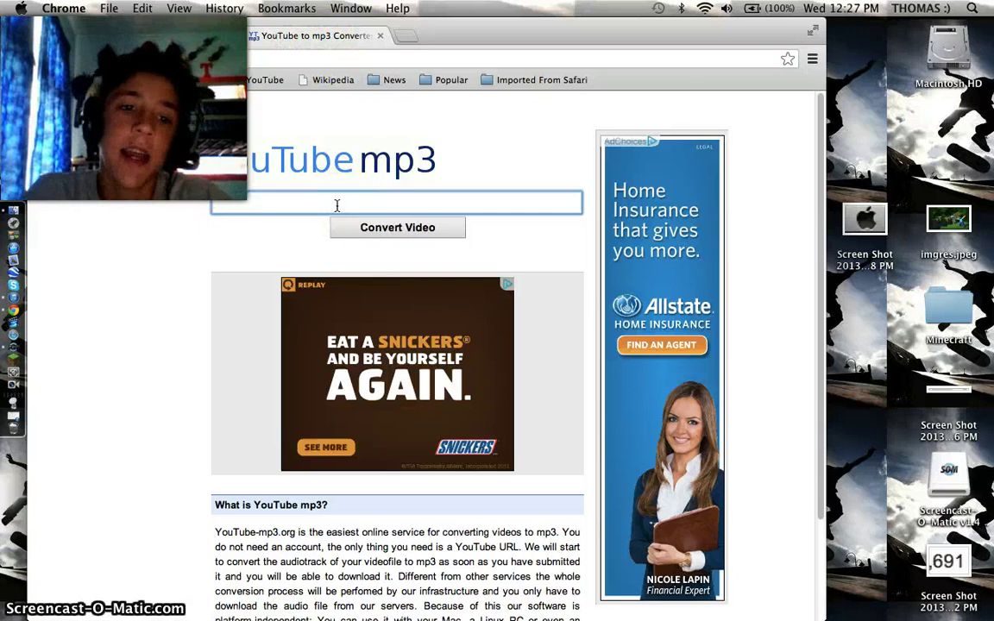
left_click(143, 187)
left_click(255, 207)
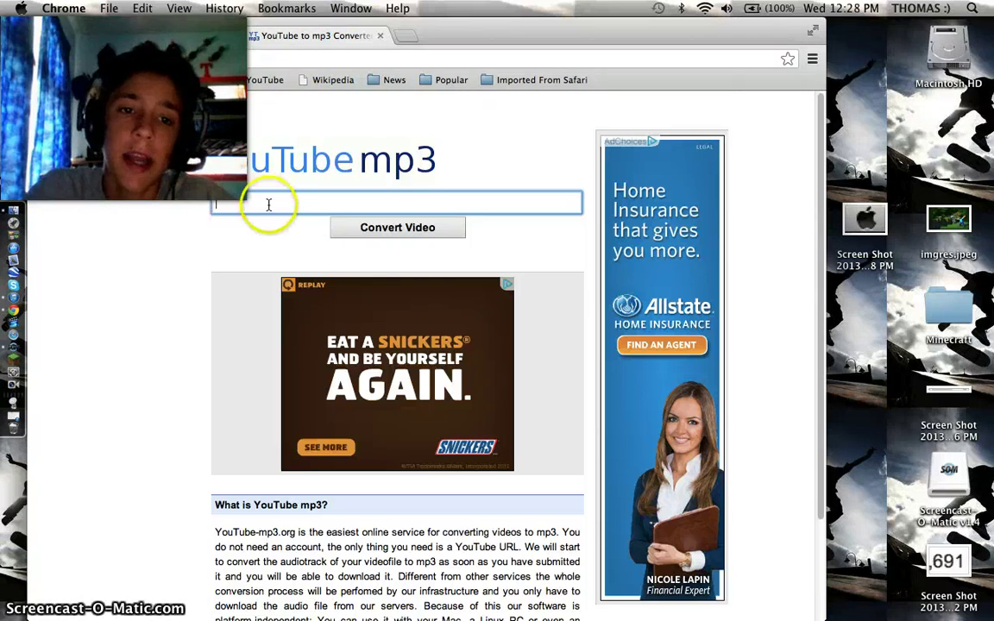
right_click(203, 204)
left_click(348, 200)
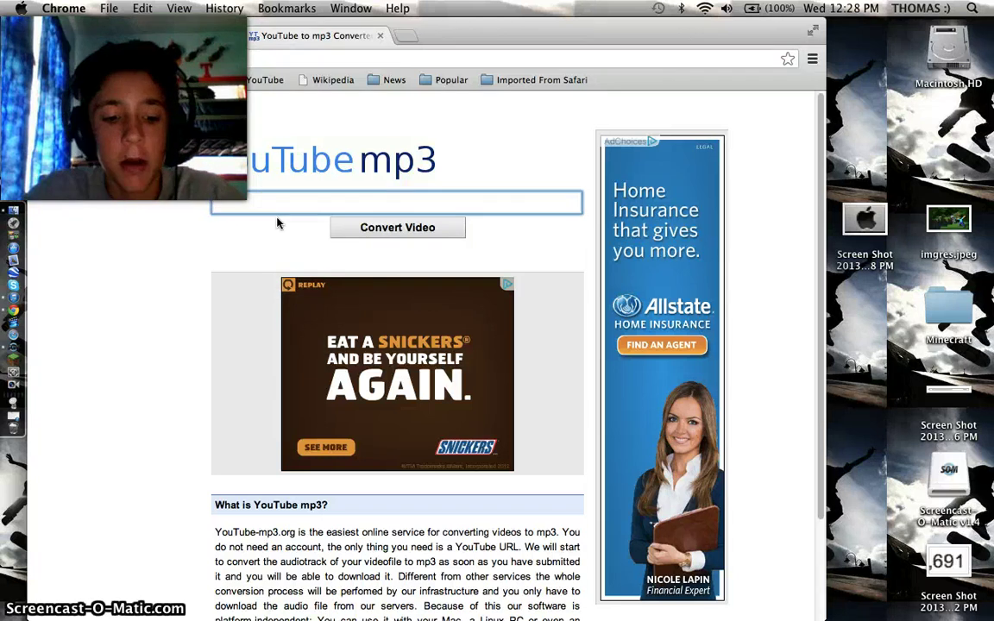
key("super+v")
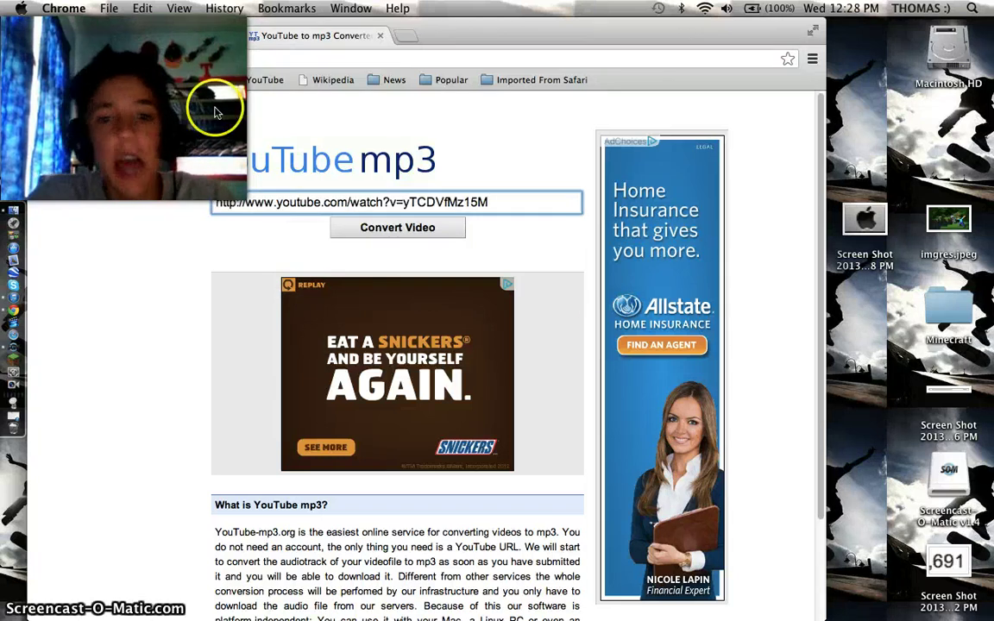
Convert the "P!nk - Try" video to mp3 and download the converted file
left_click(417, 238)
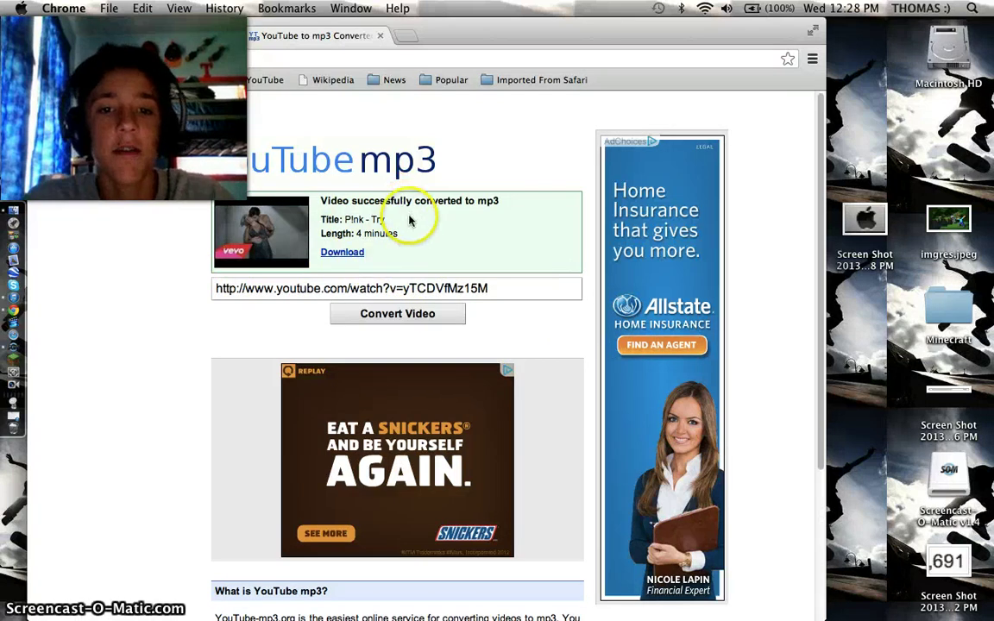
left_click(342, 254)
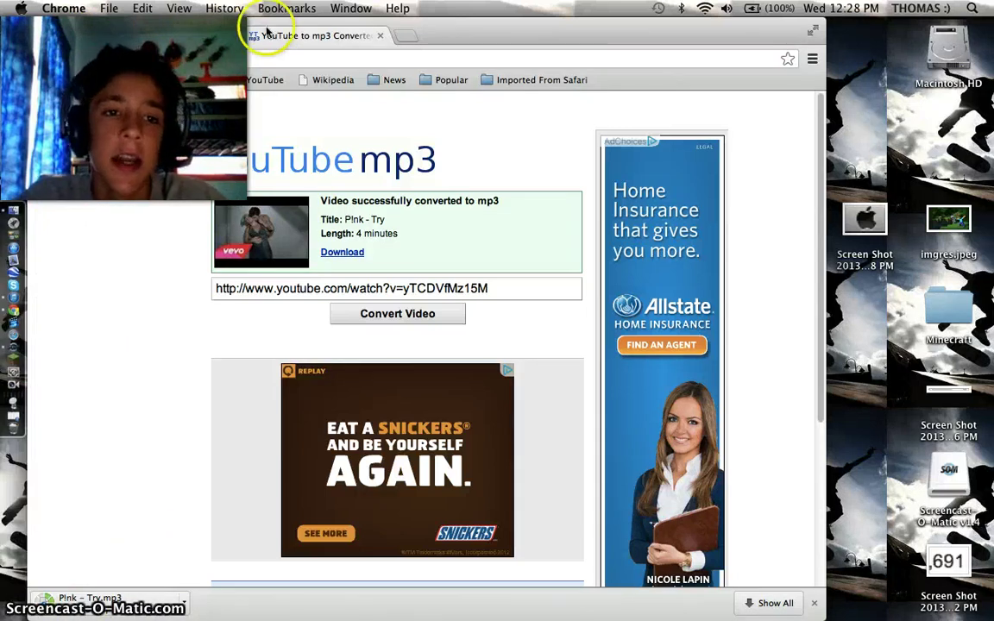
Minimize the browser window, switch to iTunes and search the library for "pin", clearing the search field
left_click(54, 37)
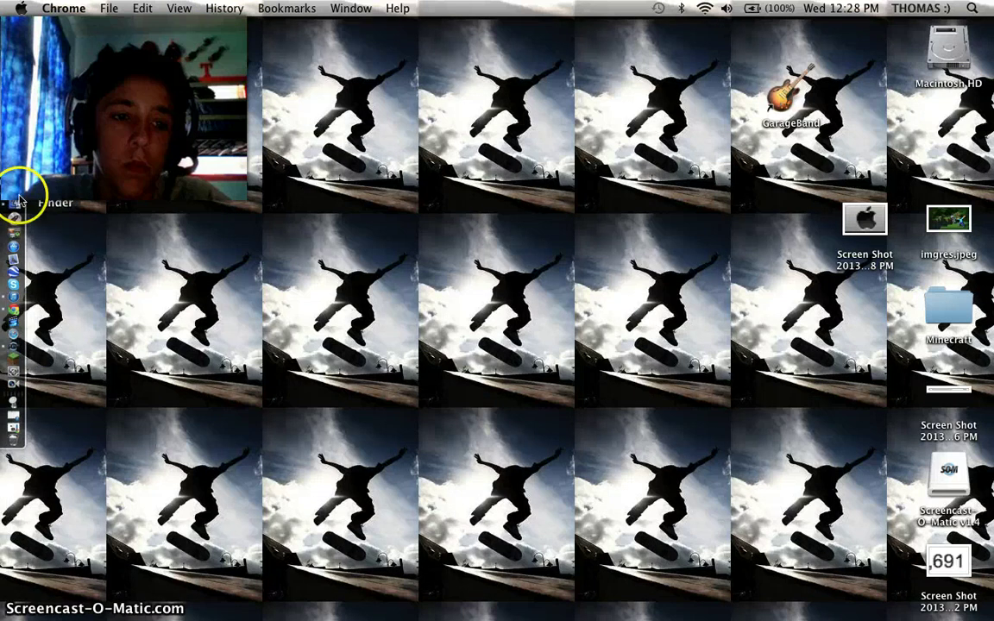
left_click(24, 294)
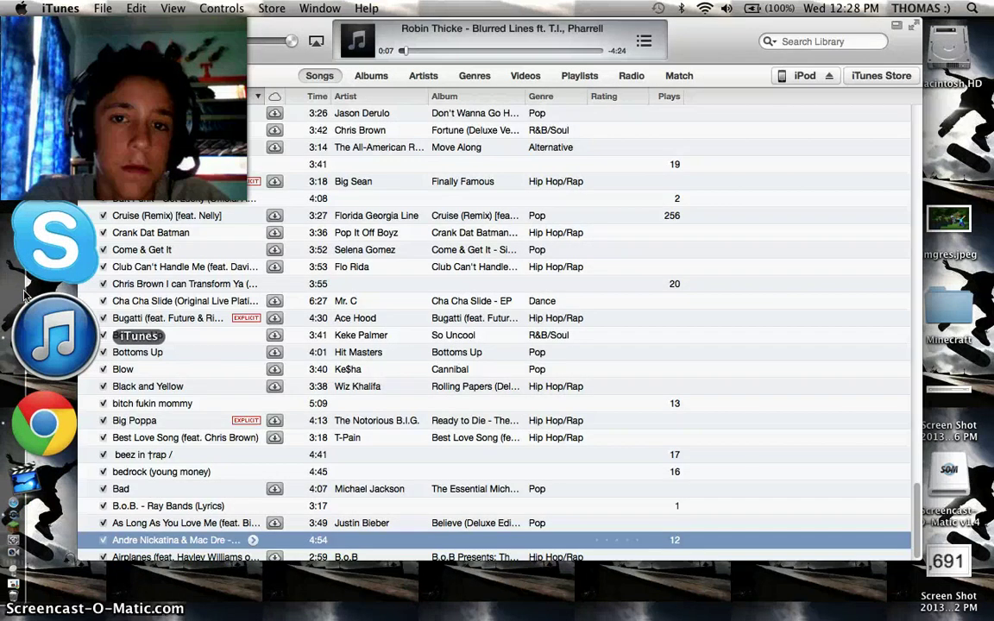
left_click(813, 41)
type("pin")
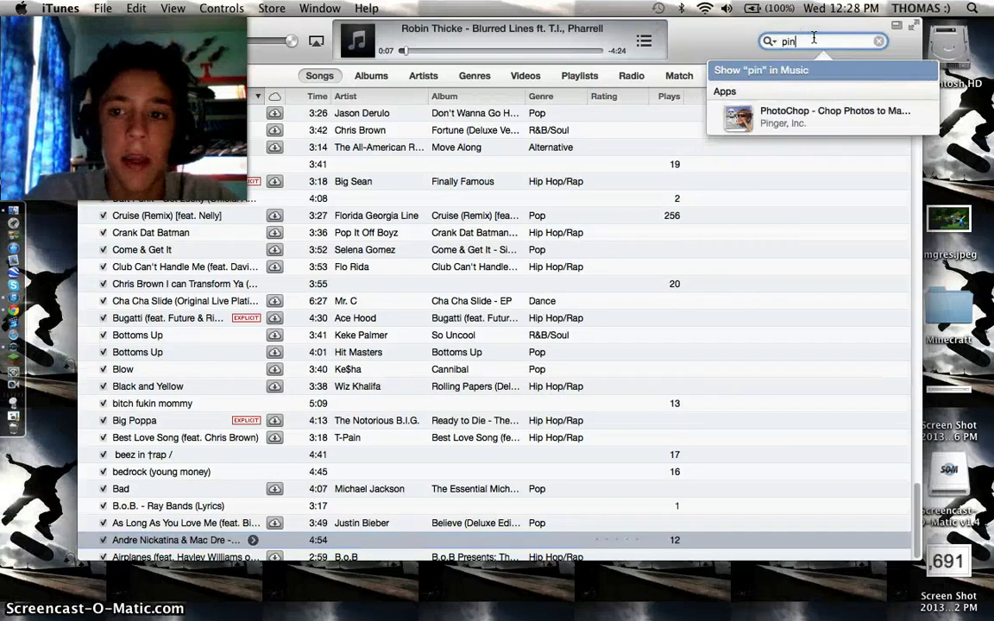
key("BackSpace")
key("BackSpace")
key("BackSpace")
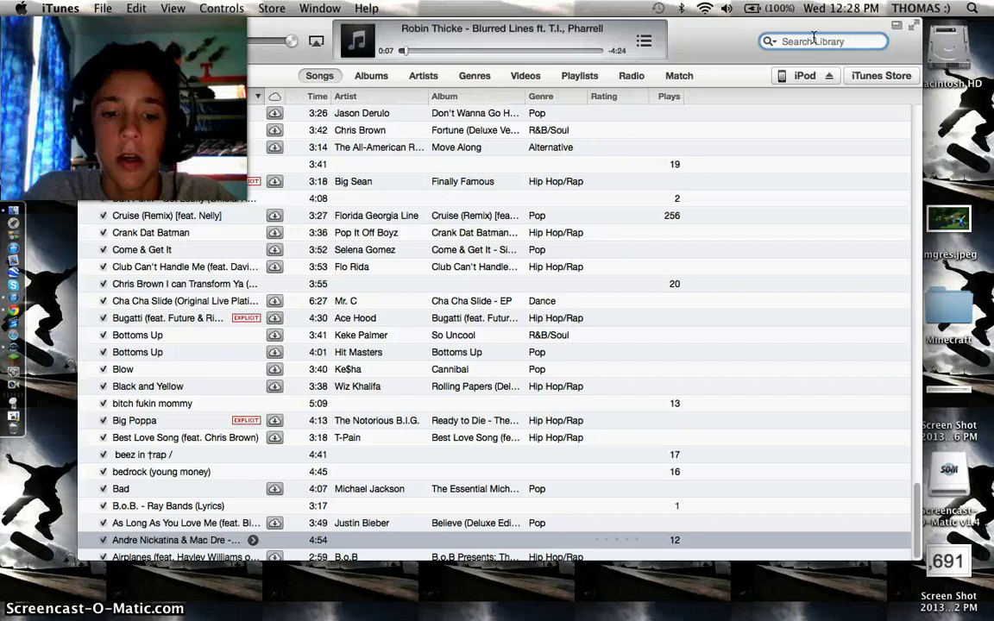
Search the iTunes library for "try" and clear the search field
type("try")
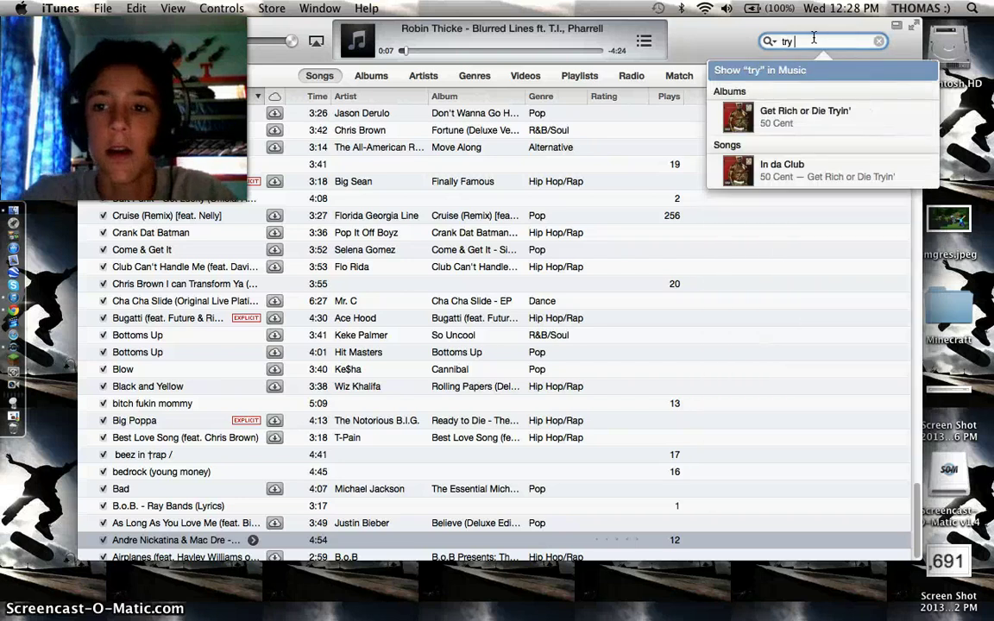
key("BackSpace")
key("BackSpace")
key("BackSpace")
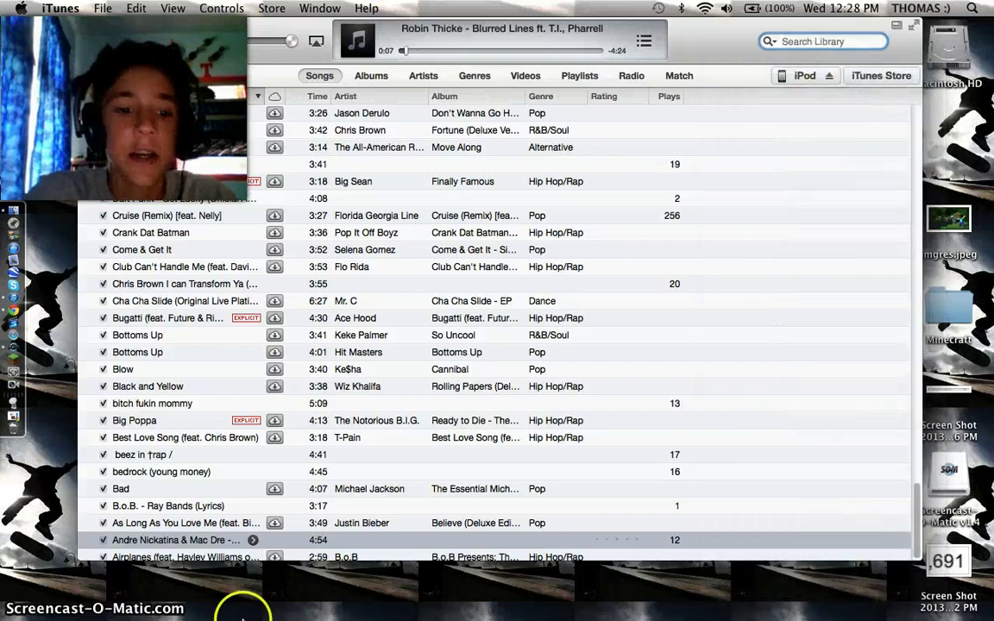
Restore the minimized YouTube to mp3 Converter window in Chrome and switch back to iTunes
mouse_move(4, 259)
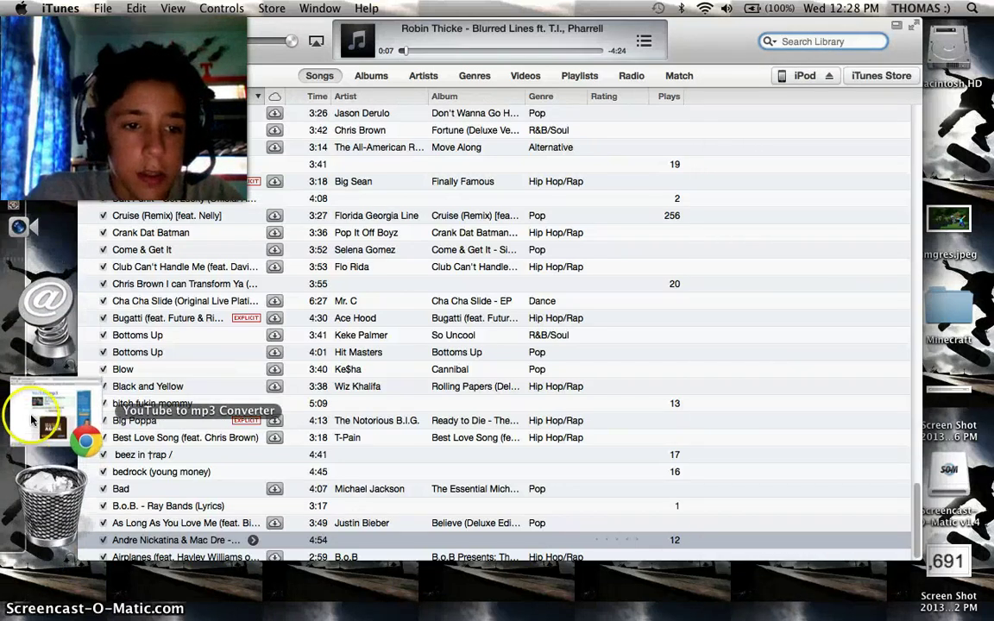
left_click(27, 406)
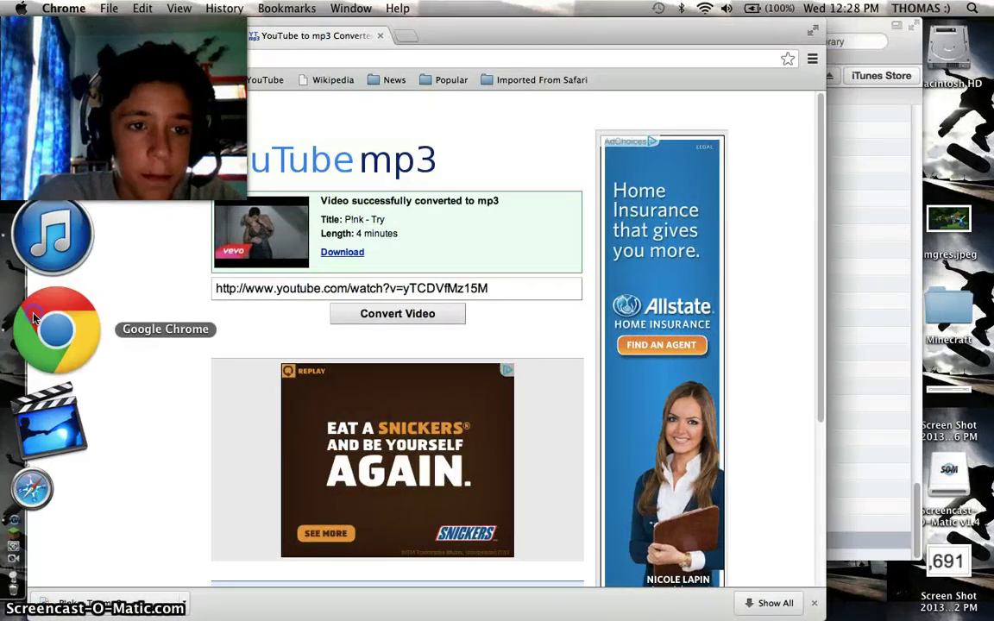
left_click(38, 289)
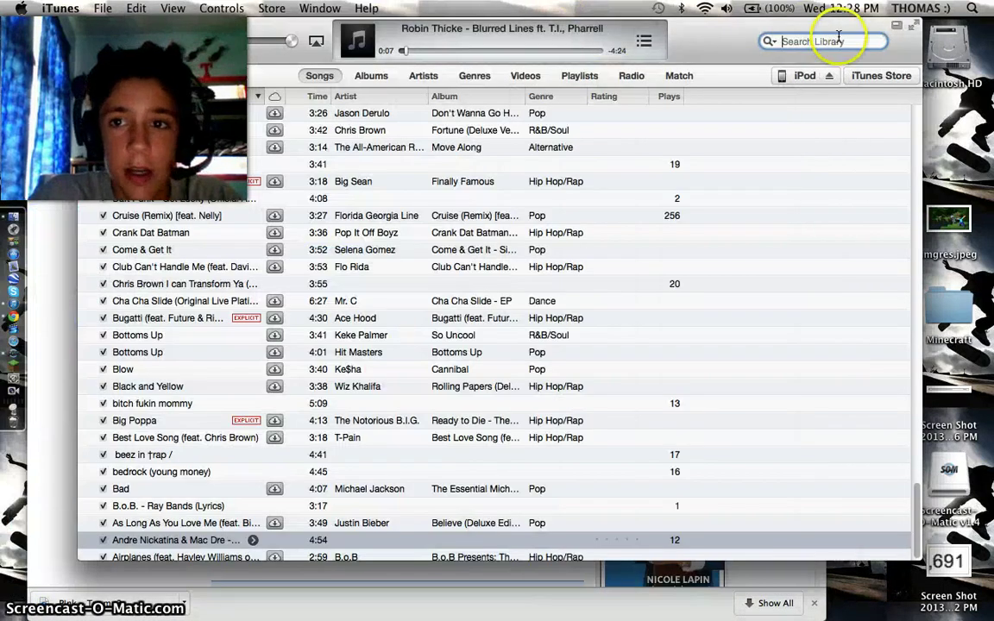
Repeat the iTunes library search for "try" and empty the search field
type("try")
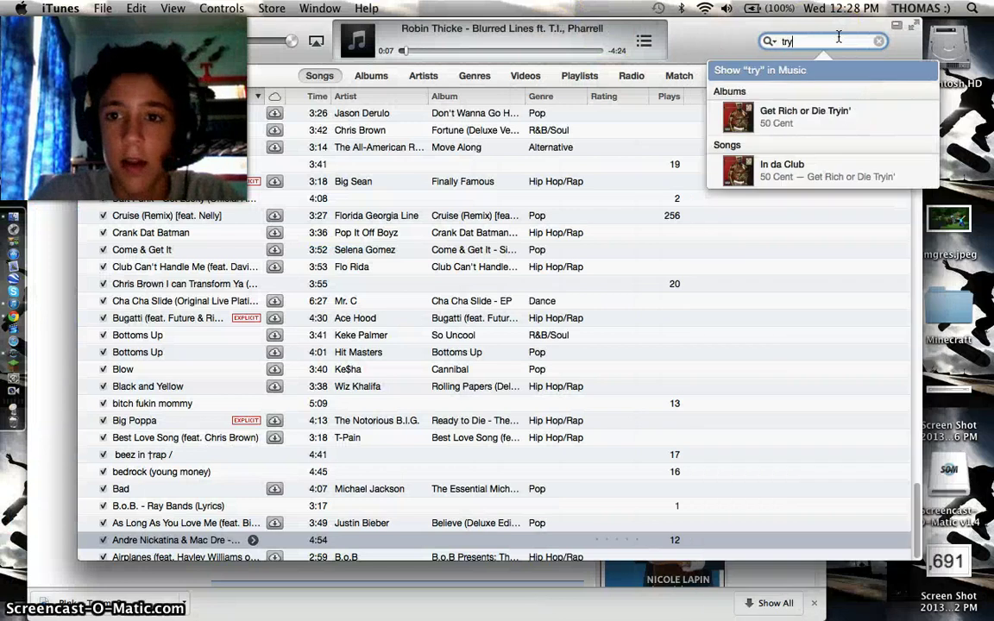
key("BackSpace")
key("BackSpace")
key("BackSpace")
key("BackSpace")
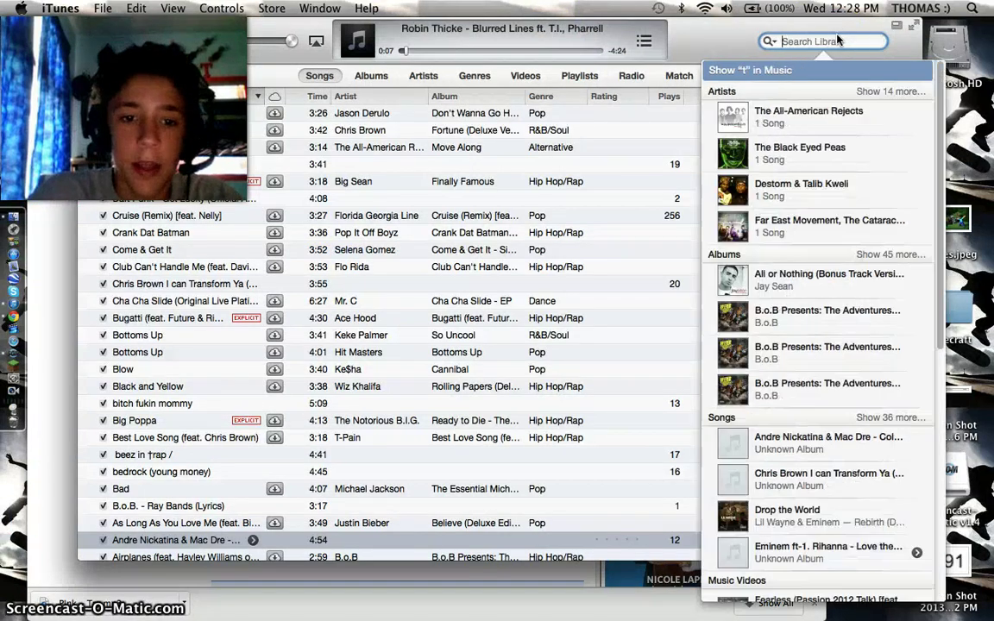
Switch to Chrome, open the downloaded "P!nk - Try" mp3 in iTunes and pause its playback
left_click(185, 599)
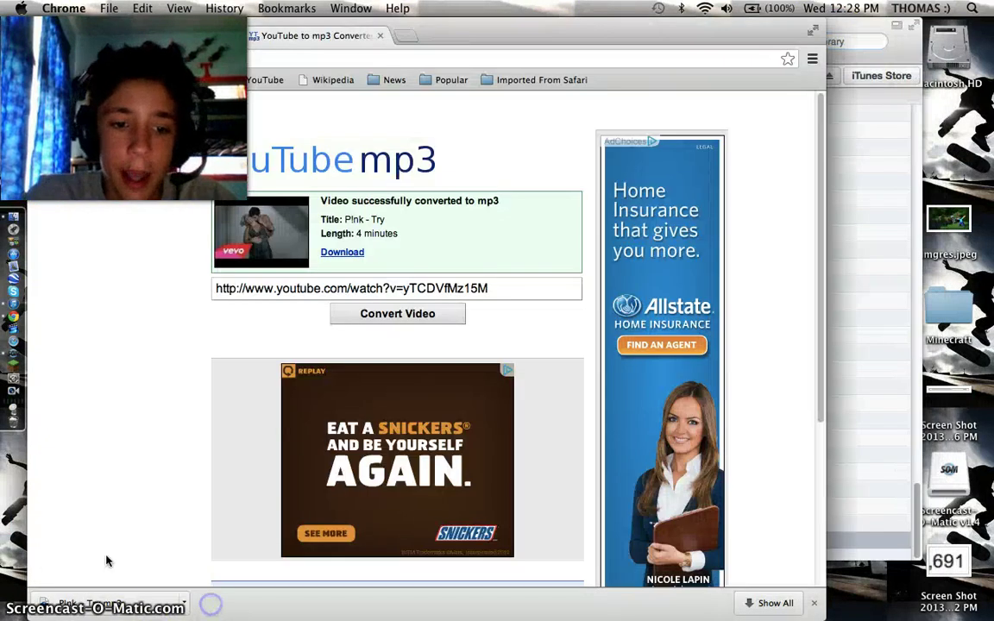
left_click(97, 600)
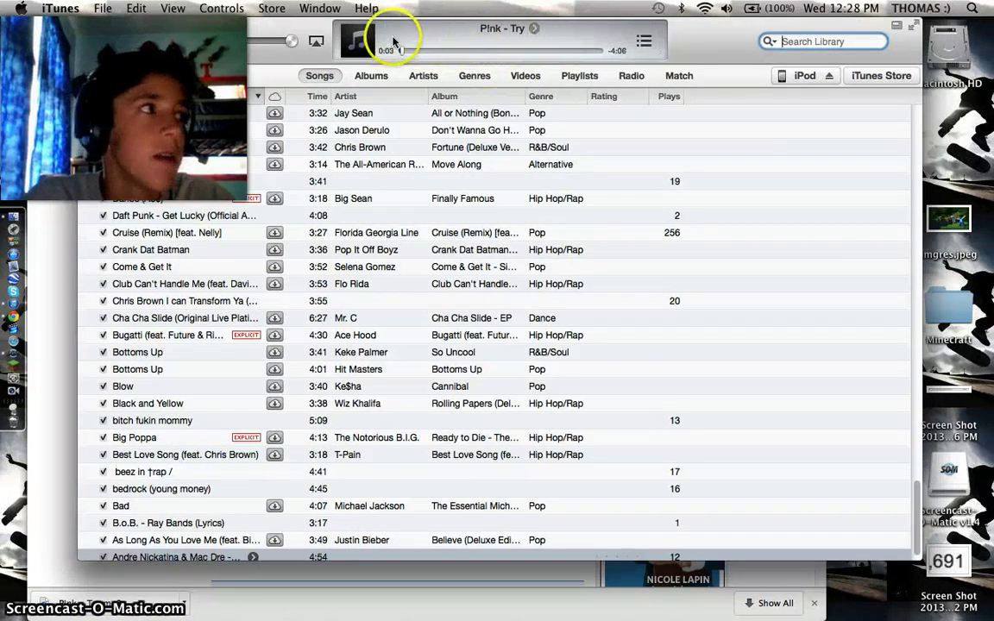
left_click(168, 49)
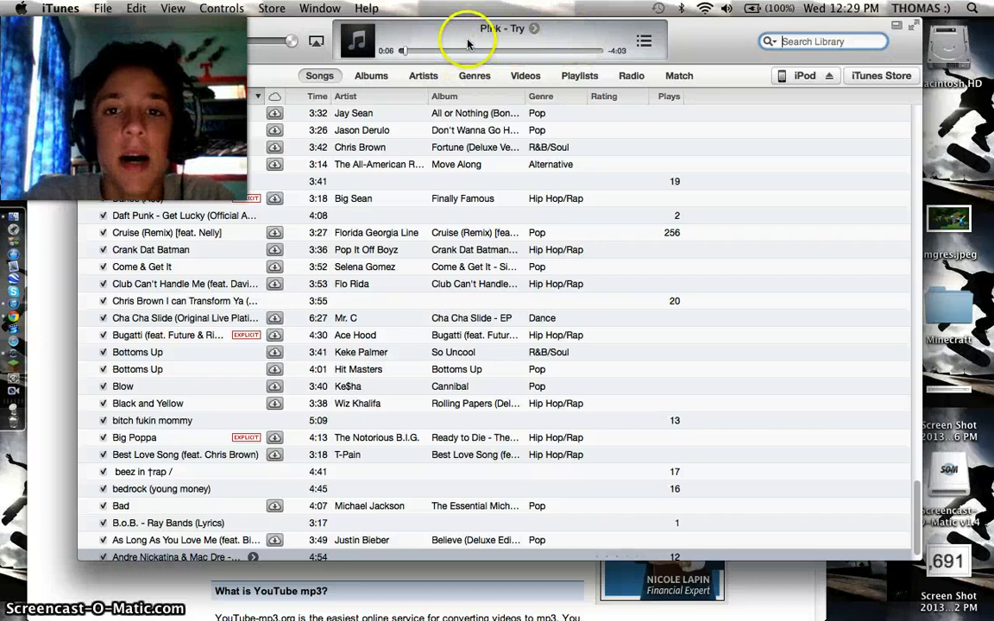
Add the current song "P!nk - Try" to the "new ipod songs" playlist
right_click(644, 40)
left_click(615, 40)
left_click(643, 41)
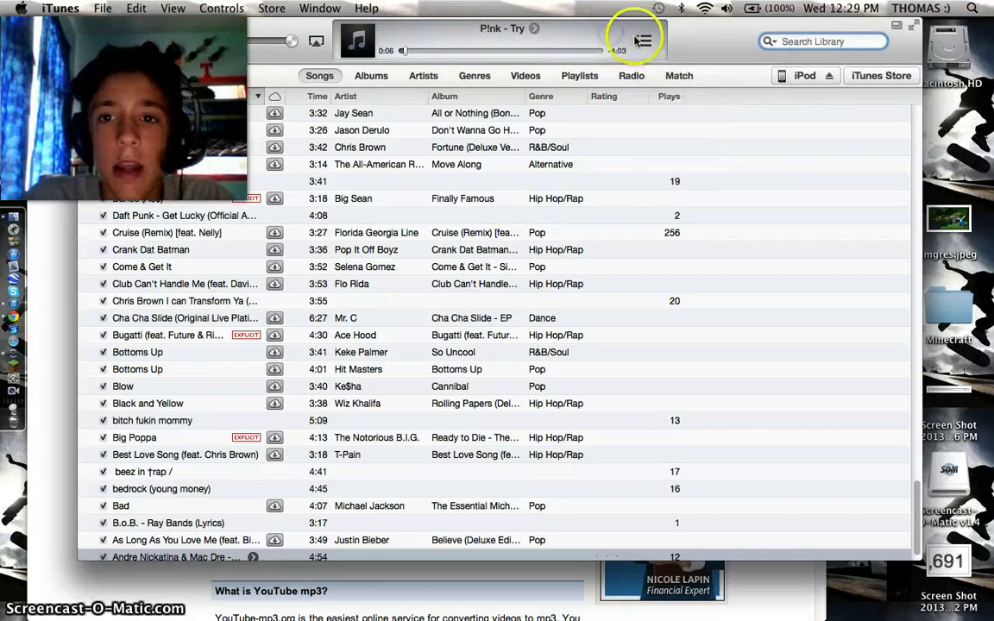
right_click(638, 41)
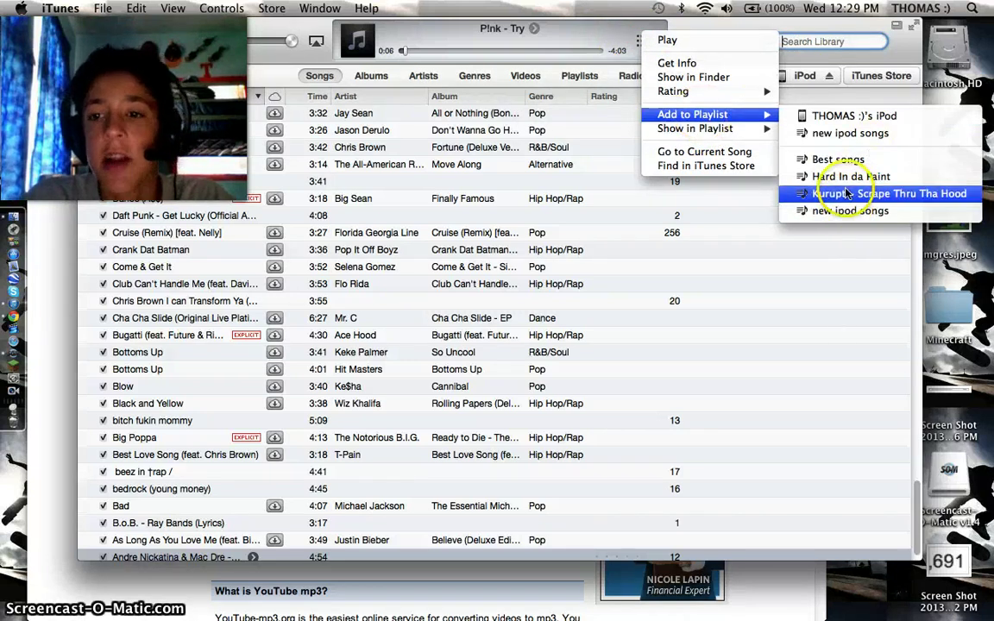
left_click(606, 35)
left_click(641, 41)
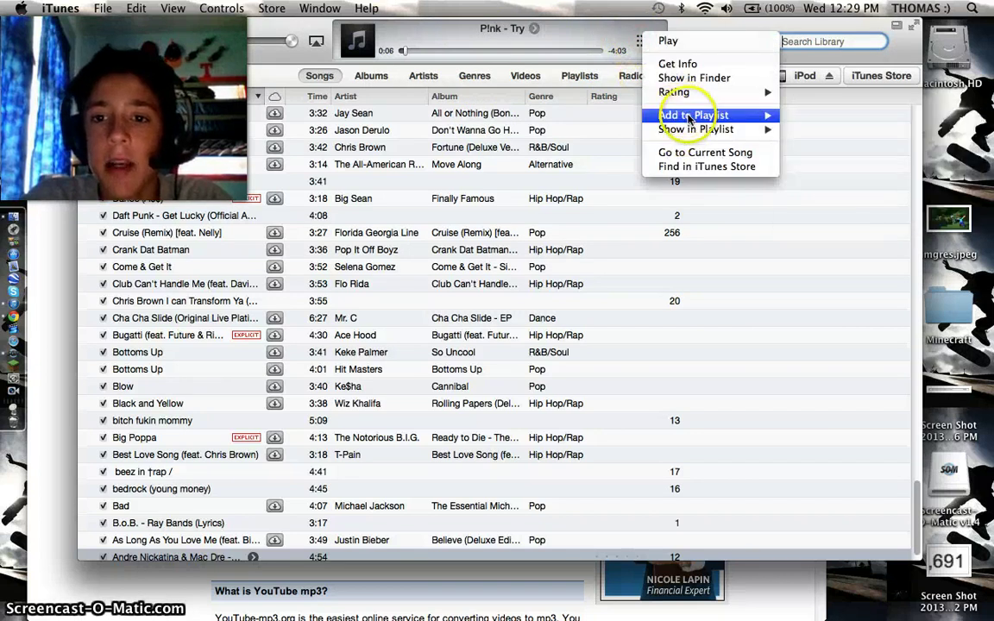
mouse_move(690, 118)
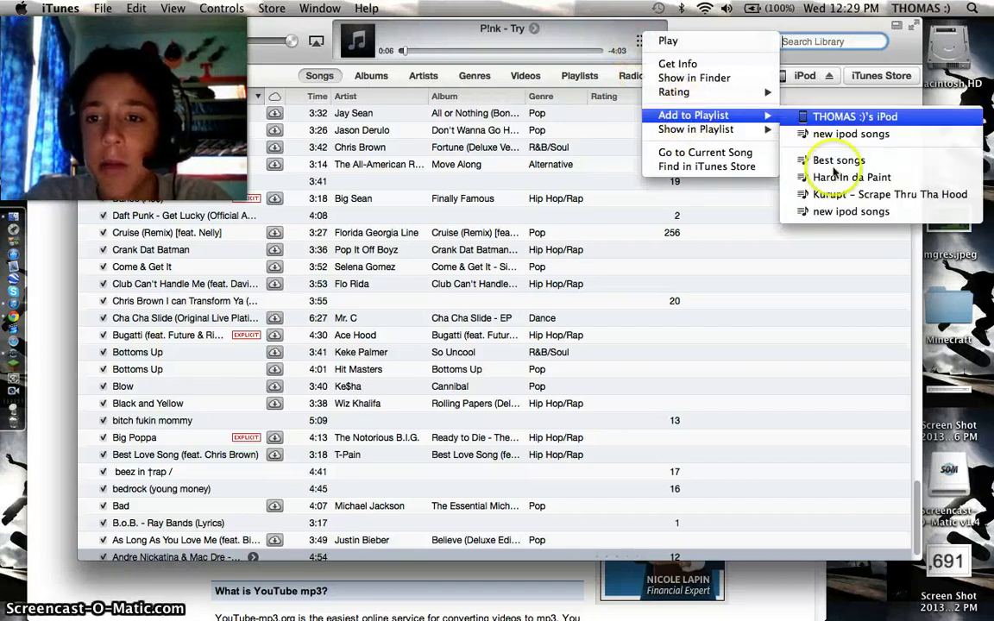
left_click(836, 215)
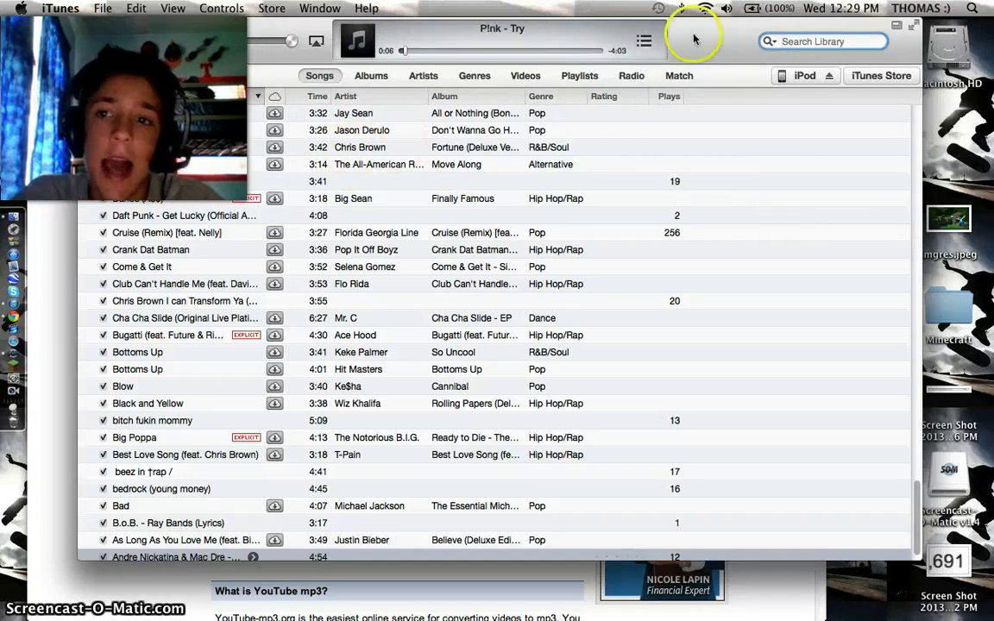
Select the "new ipod songs" playlist in the connected iPod's music sync settings and sync the iPod
left_click(800, 76)
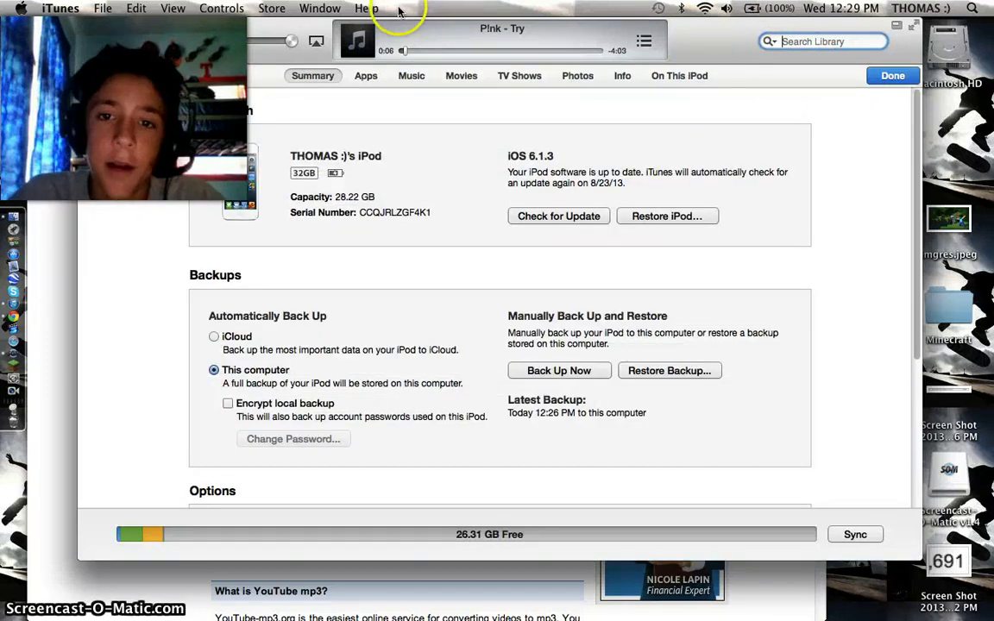
left_click(412, 77)
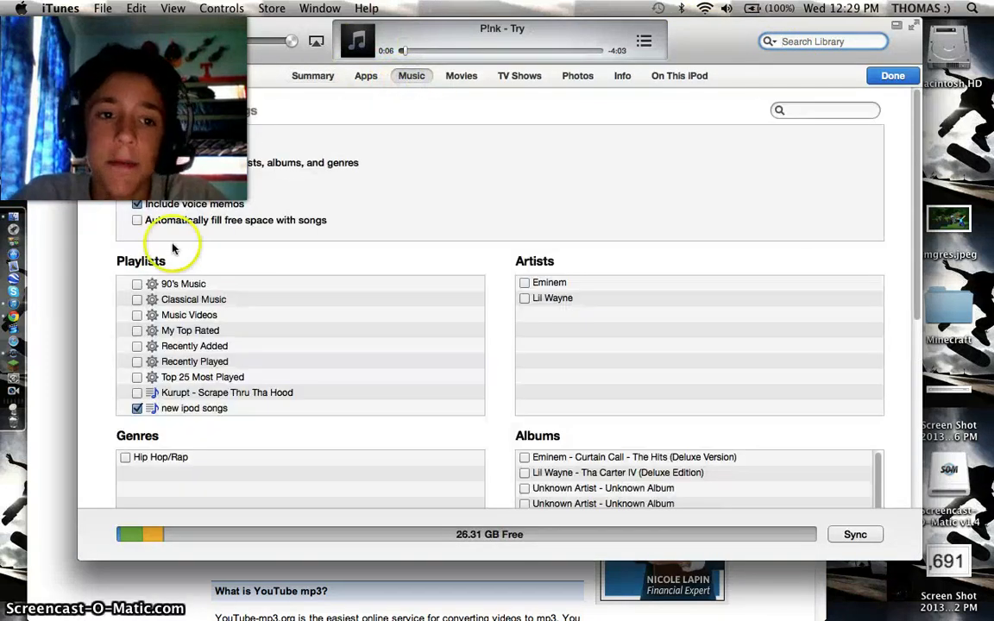
left_click(137, 408)
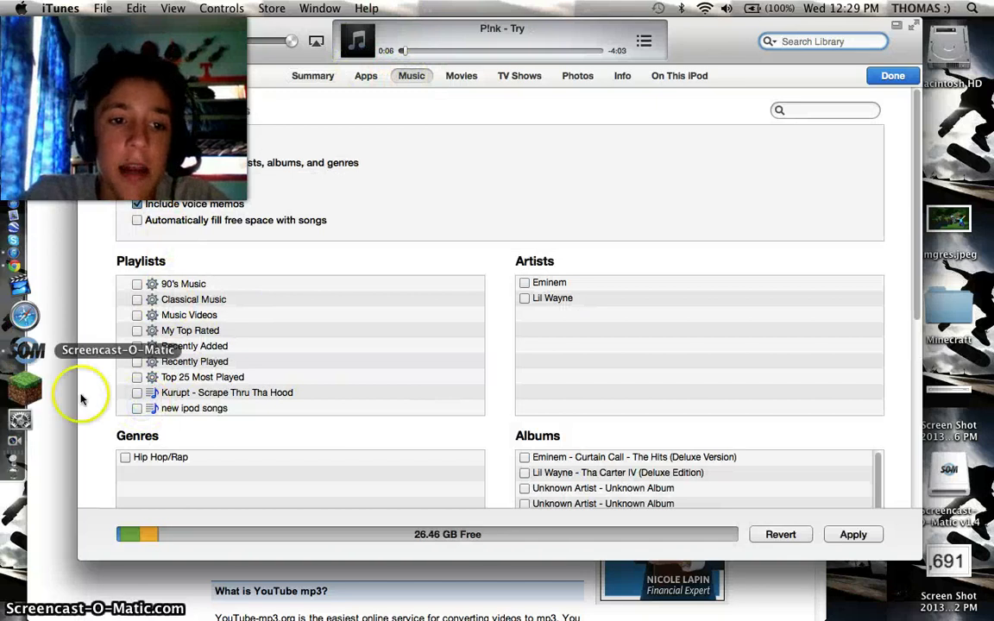
left_click(137, 408)
left_click(138, 408)
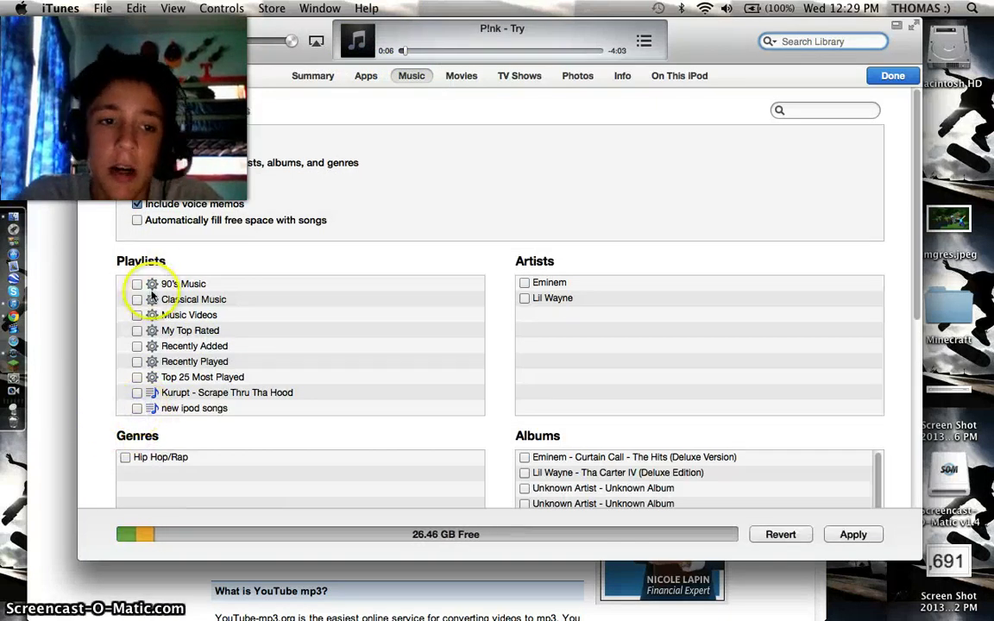
left_click(139, 408)
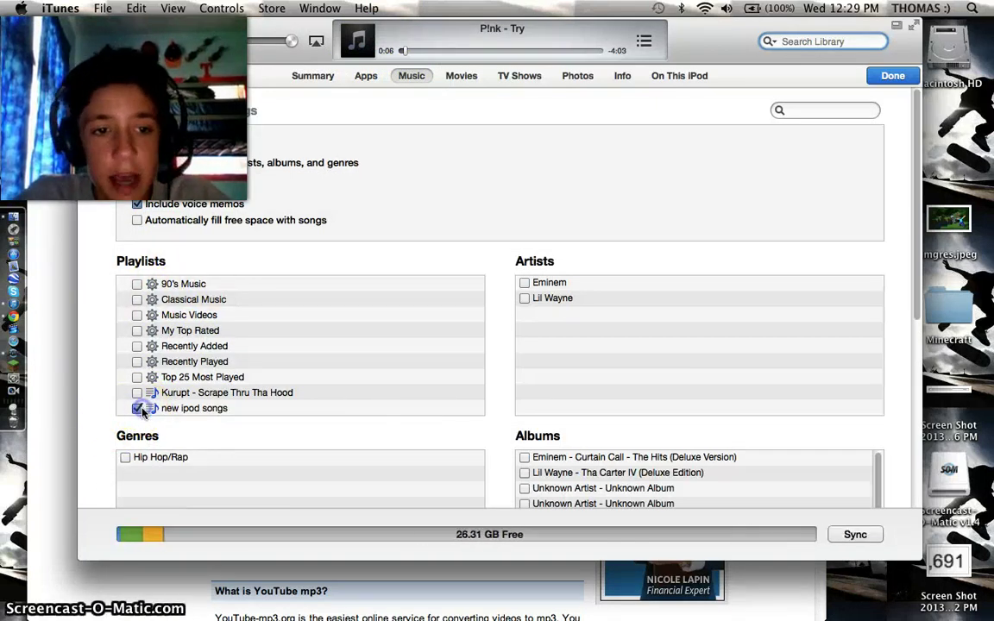
left_click(874, 535)
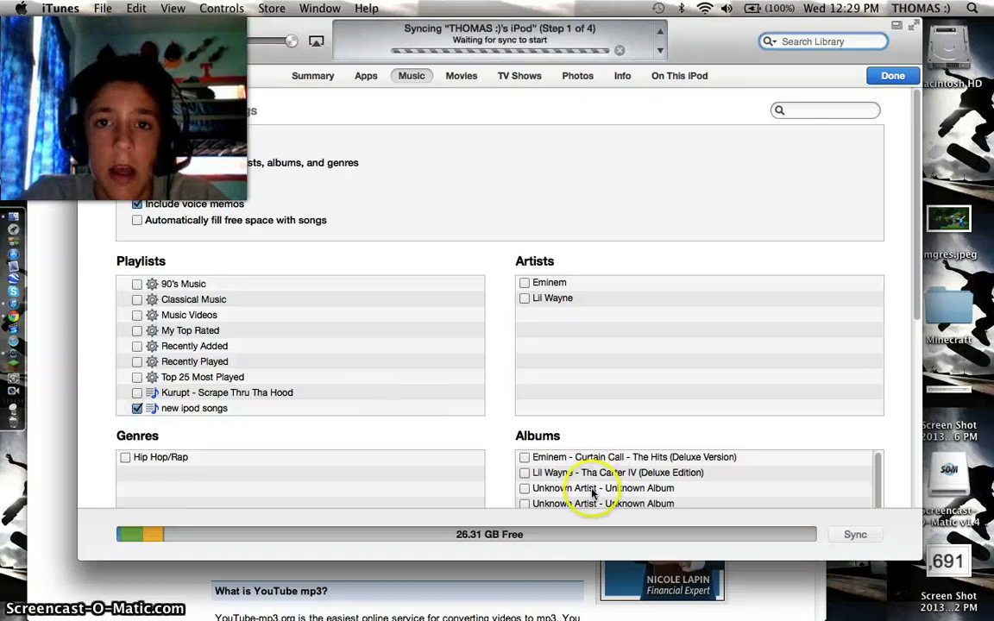
Leave the iPod's settings, eject the iPod and close the iTunes window
left_click(489, 162)
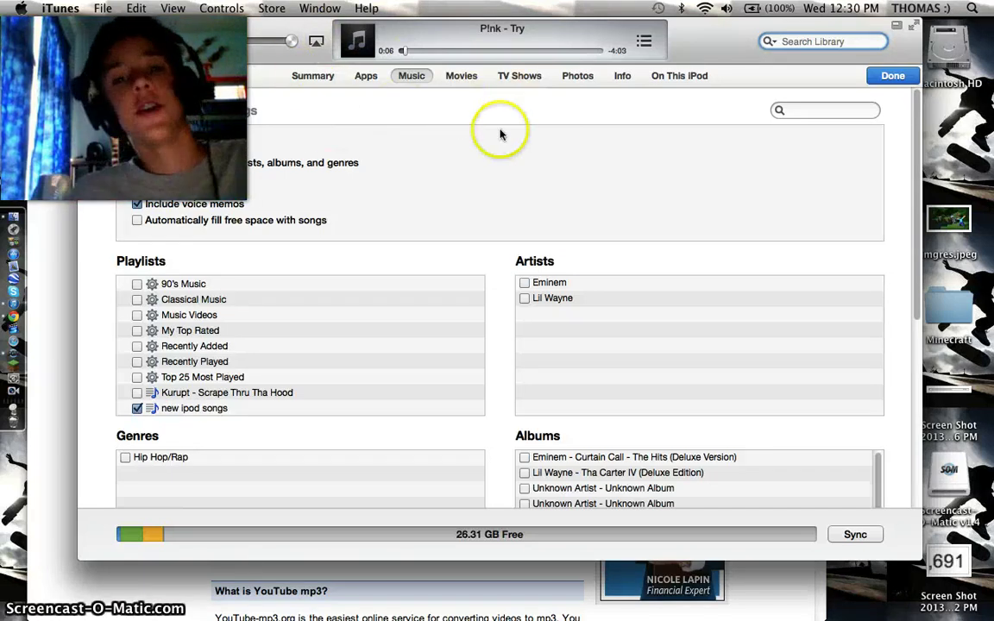
left_click(892, 75)
left_click(830, 77)
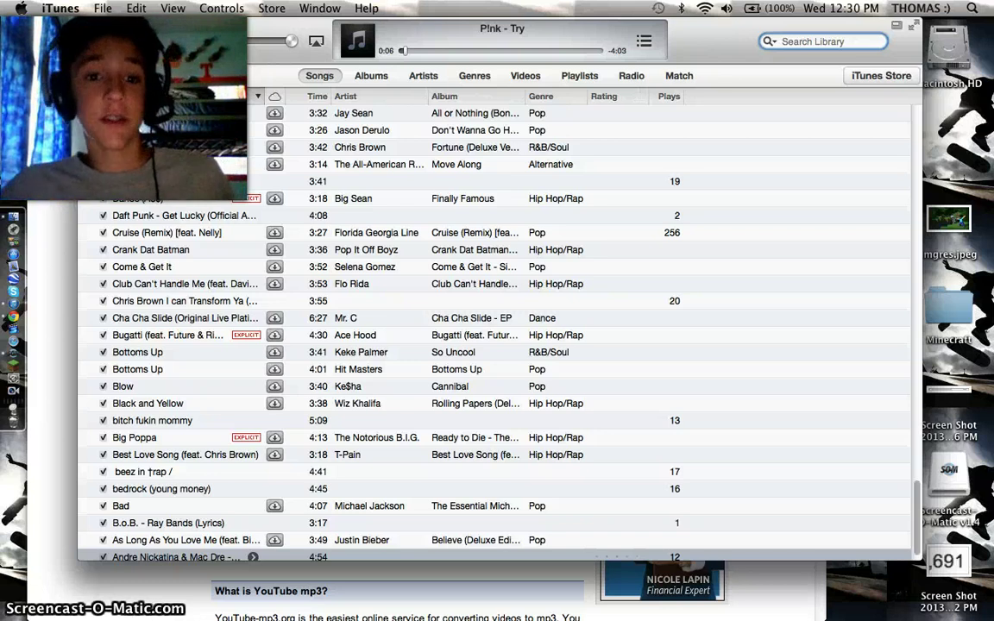
left_click(87, 34)
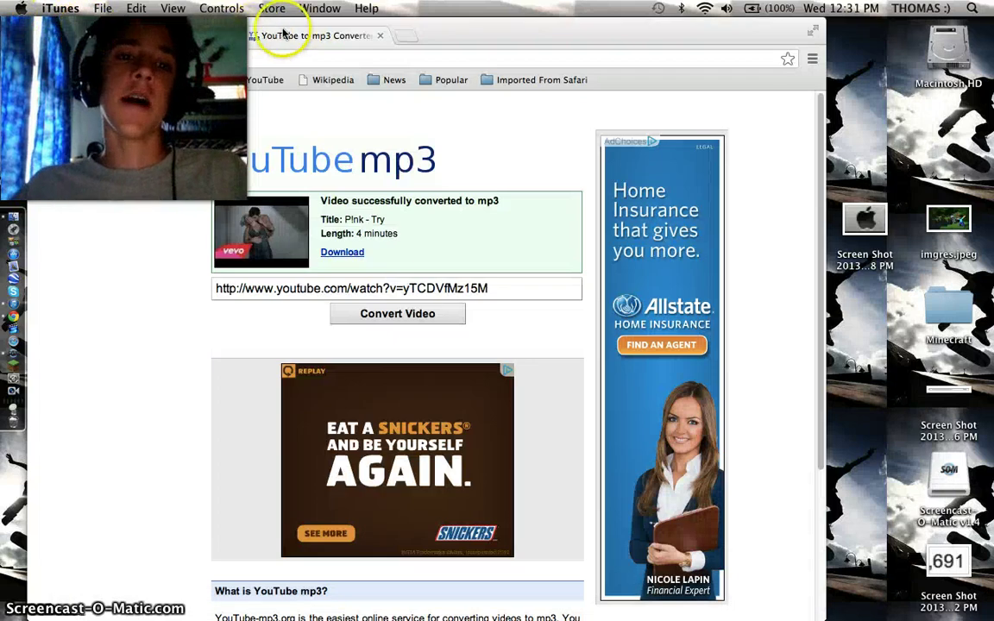